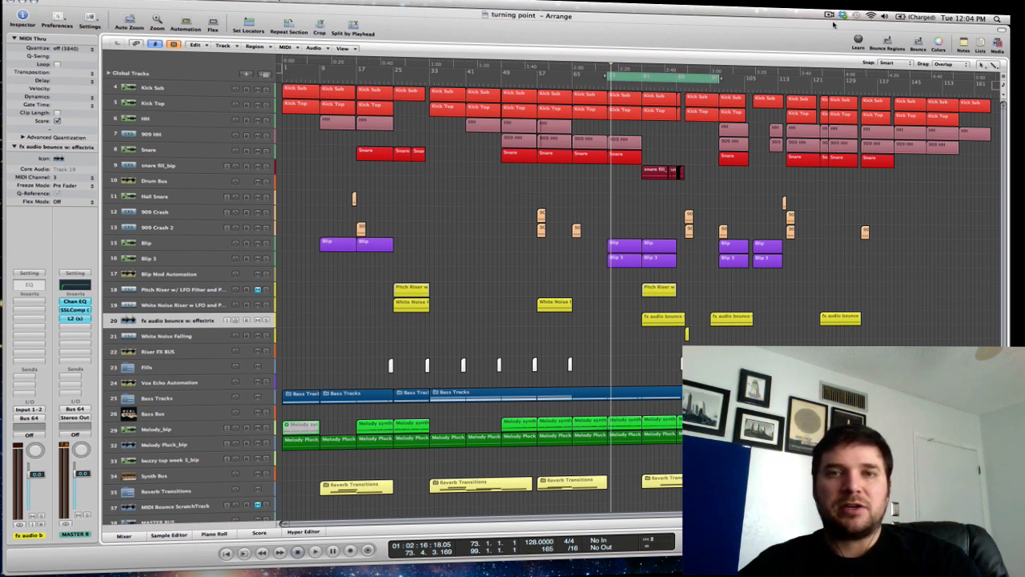
pyautogui.press('space')
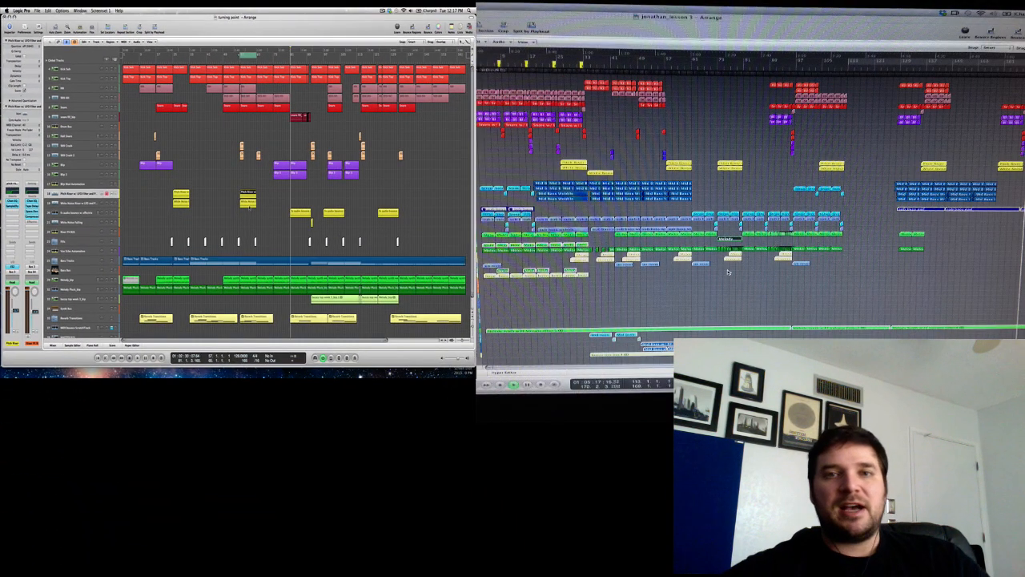
pyautogui.scroll(-2, 256, 200)
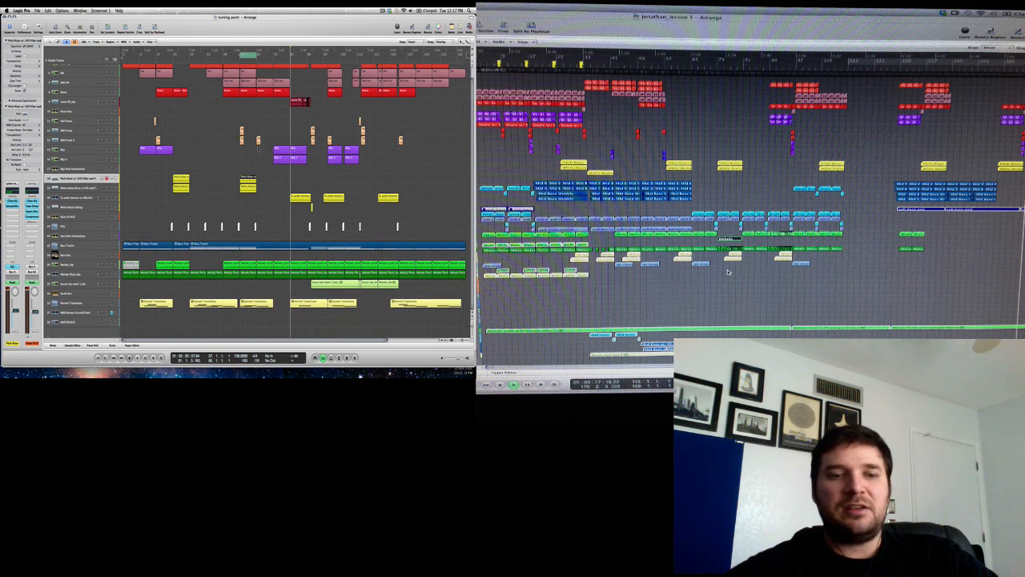
pyautogui.scroll(2, 256, 153)
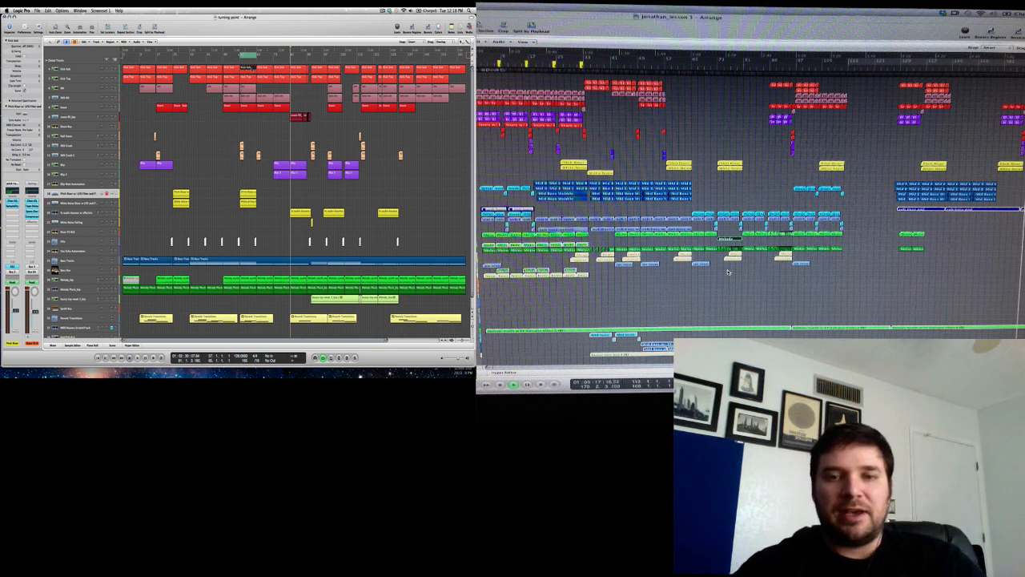
# - Select all regions inside the locators between bars 57 and 65, then clear the selection
pyautogui.hotkey('shift', 'l')
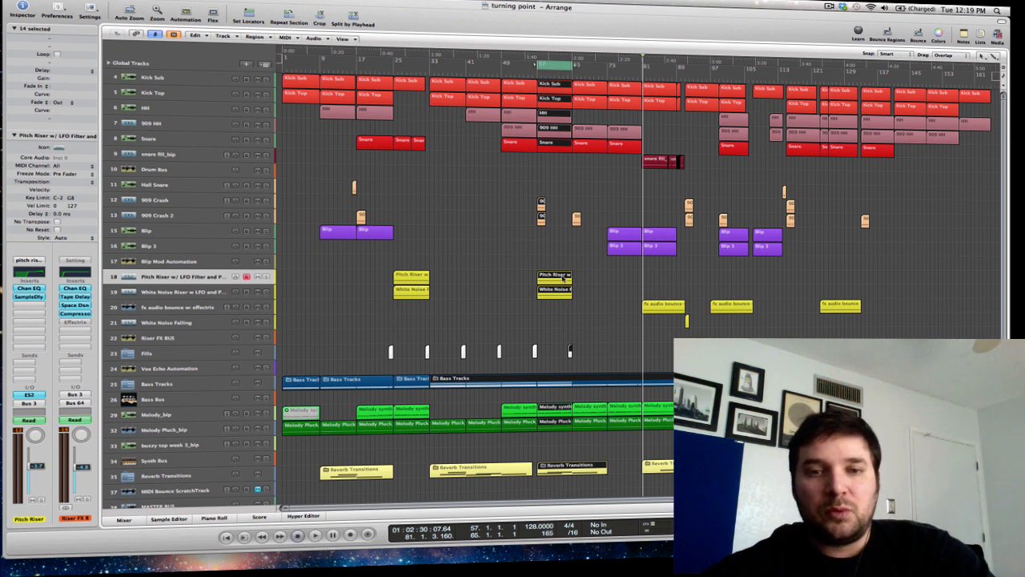
pyautogui.click(558, 370)
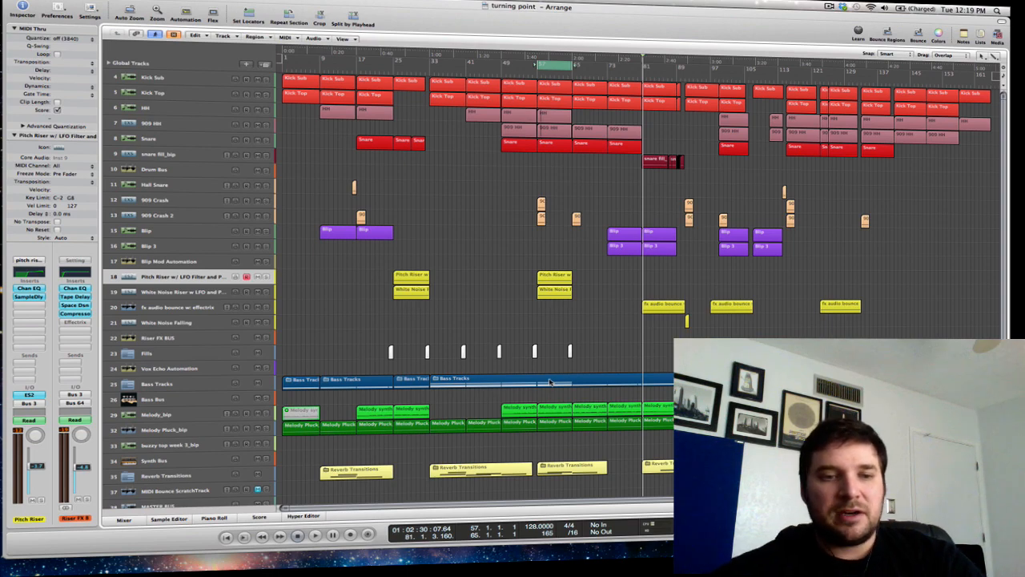
# - Open the long Bass Tracks folder to view the tracks inside it, then return to the start of the main arrangement
pyautogui.scroll(-1, 549, 382)
pyautogui.scroll(1, 549, 382)
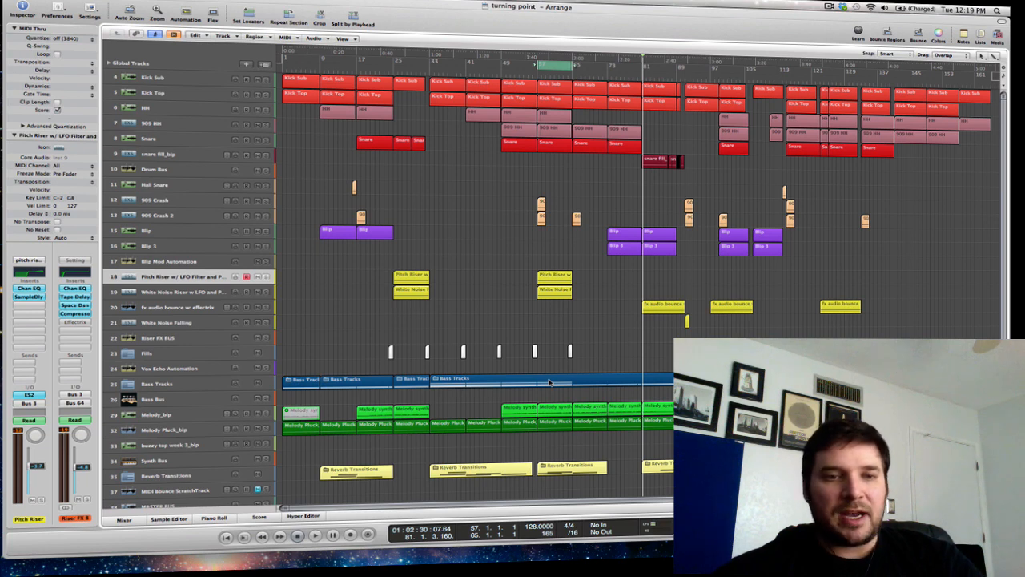
pyautogui.doubleClick(549, 382)
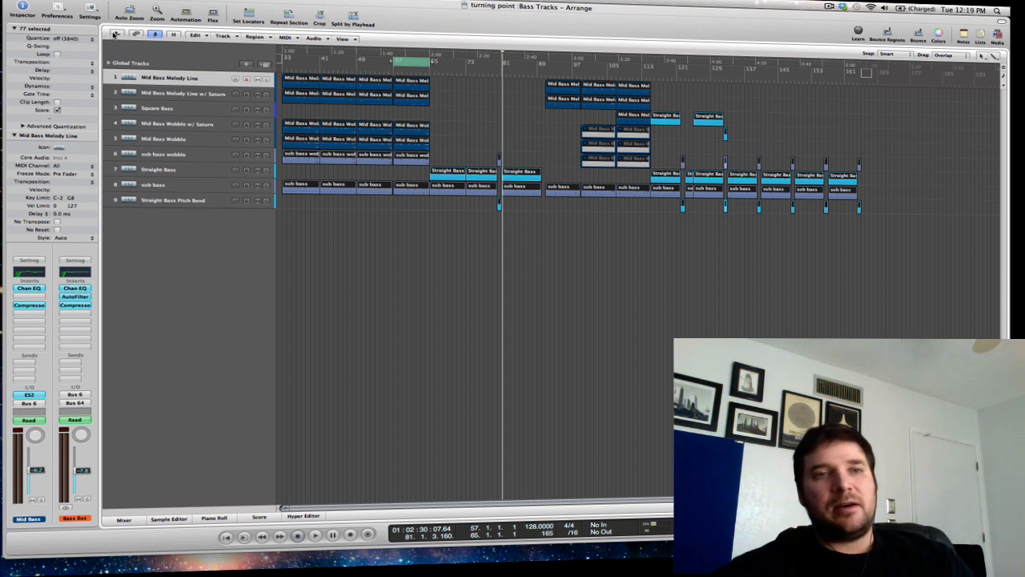
pyautogui.click(116, 35)
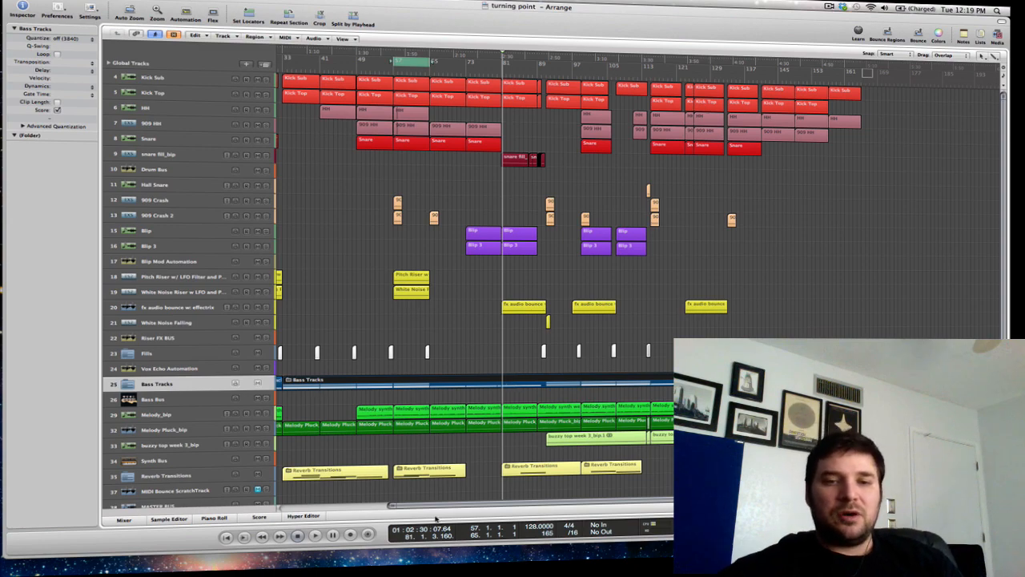
pyautogui.moveTo(452, 505); pyautogui.dragTo(343, 505)
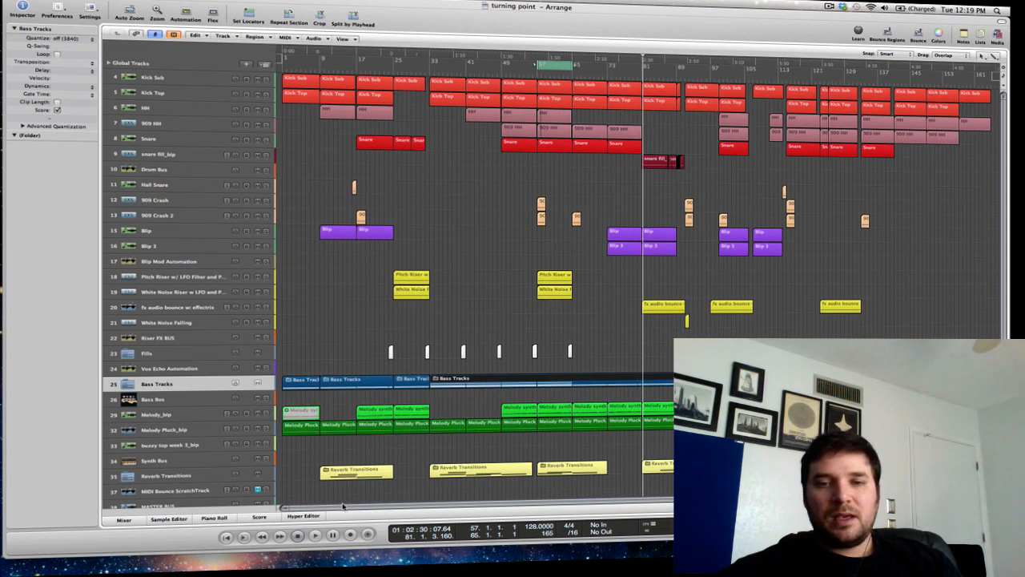
# - Open the Fills folder just before bar 65 to view its tracks, then return to the main arrangement and look over the track list
pyautogui.doubleClick(570, 354)
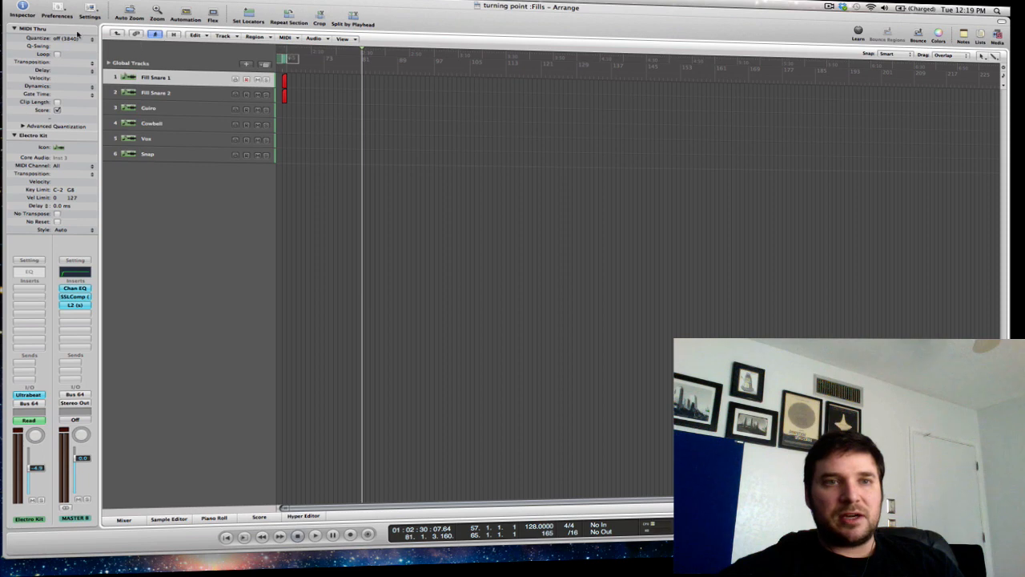
pyautogui.click(117, 34)
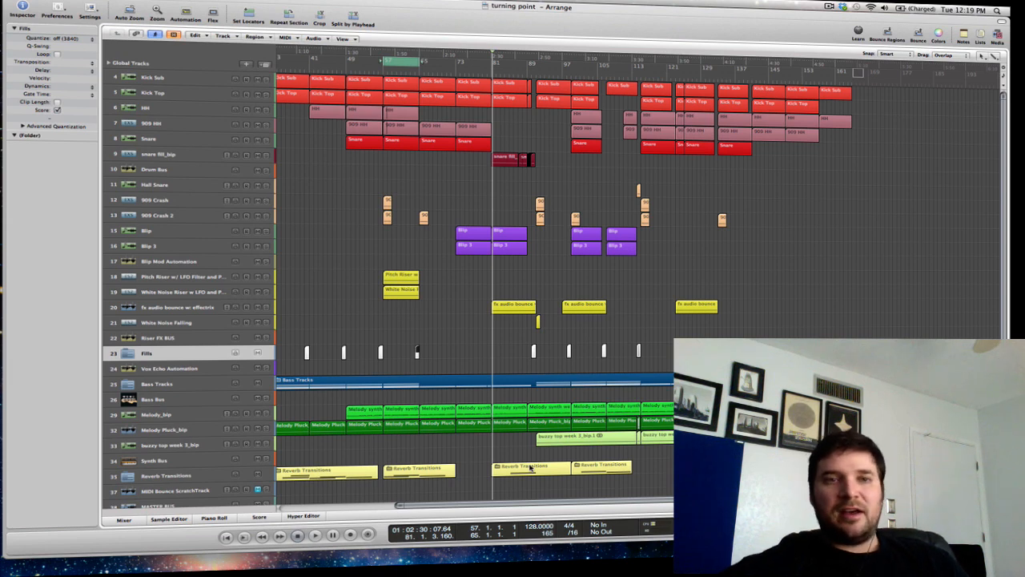
pyautogui.scroll(-1, 606, 465)
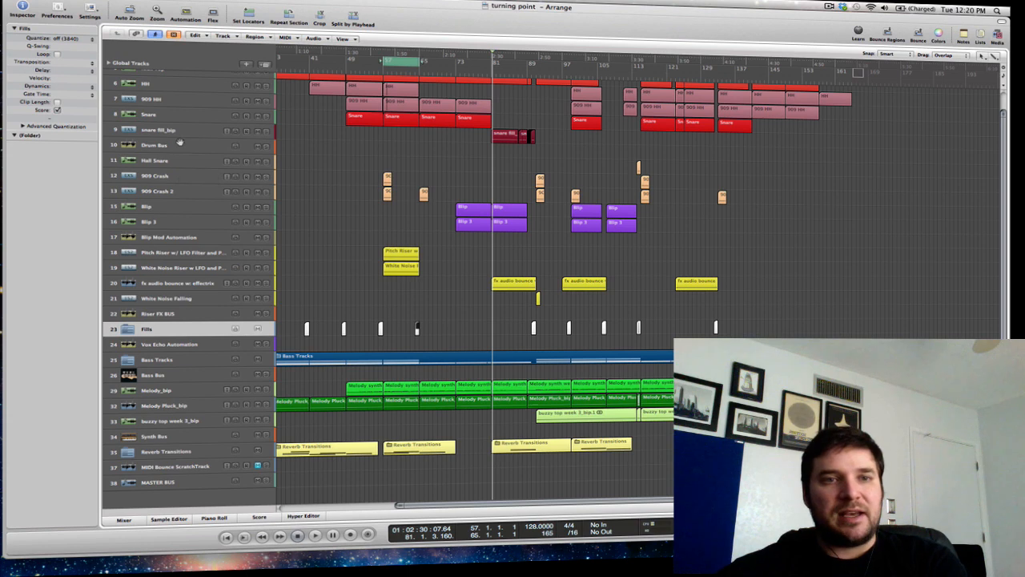
pyautogui.scroll(1, 180, 147)
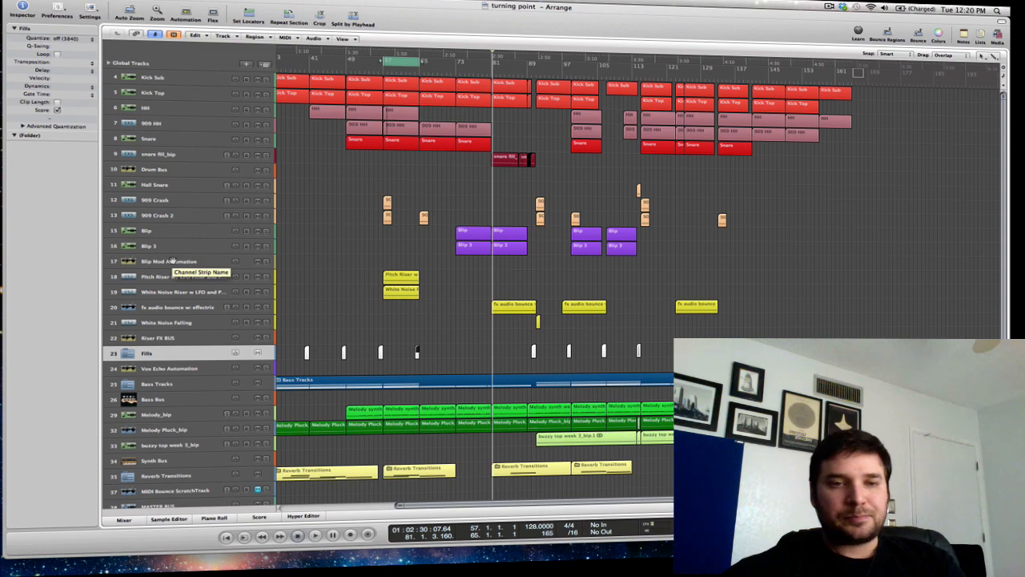
# - Show and hide the track automation, first for the Riser FX BUS track and then for the Bass Bus track
pyautogui.click(192, 343)
pyautogui.press('a')
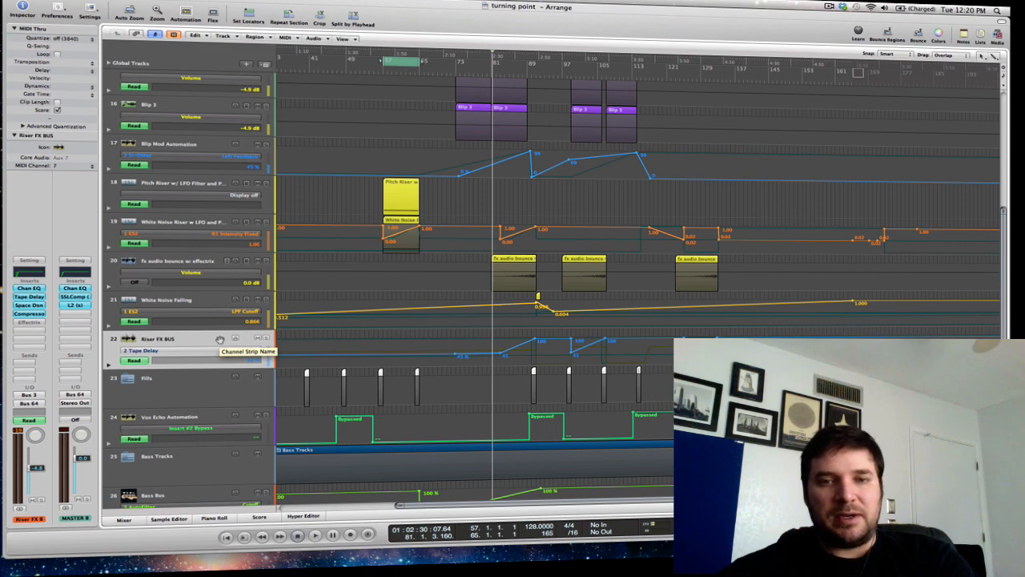
pyautogui.press('a')
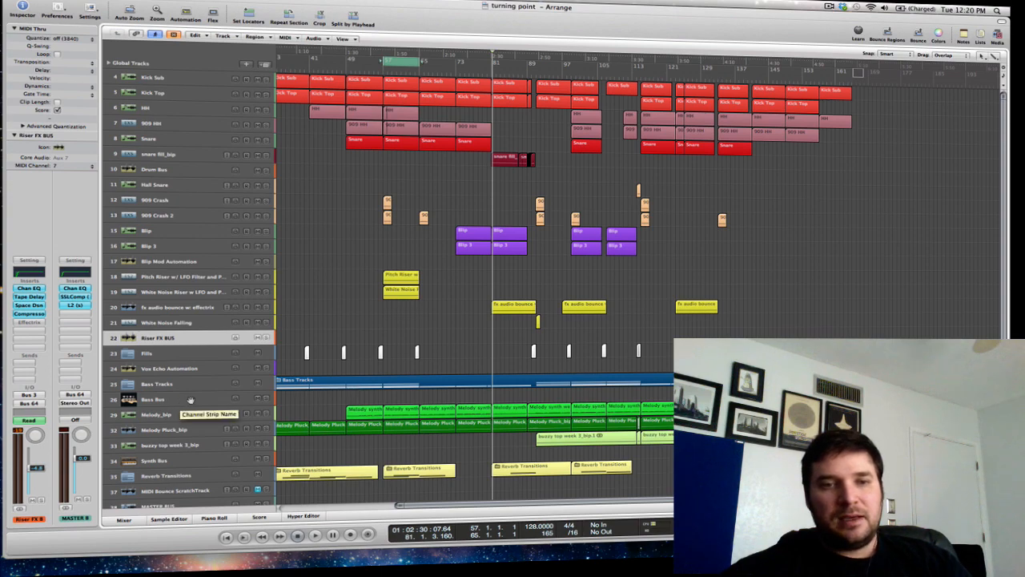
pyautogui.click(216, 398)
pyautogui.press('a')
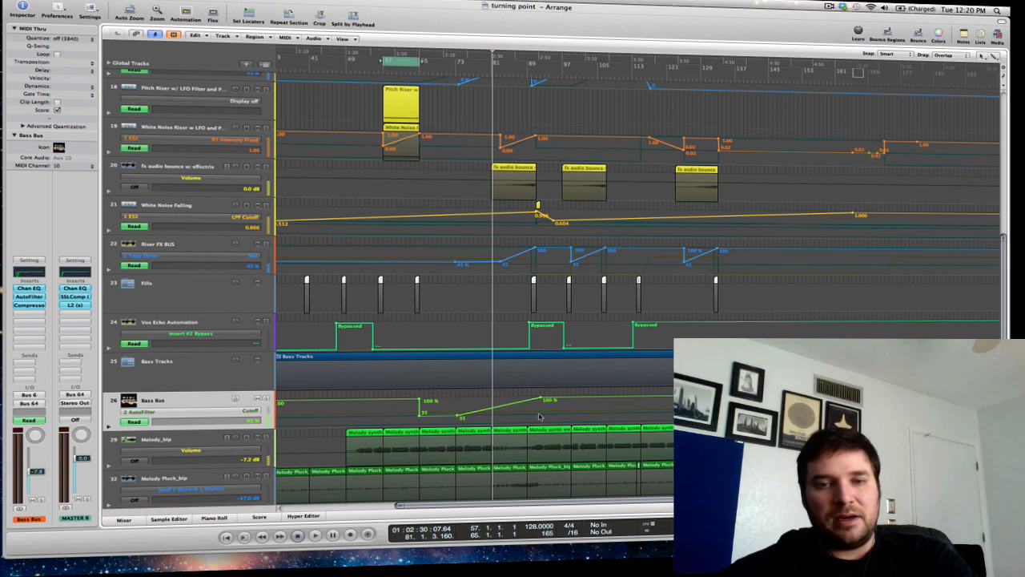
pyautogui.press('a')
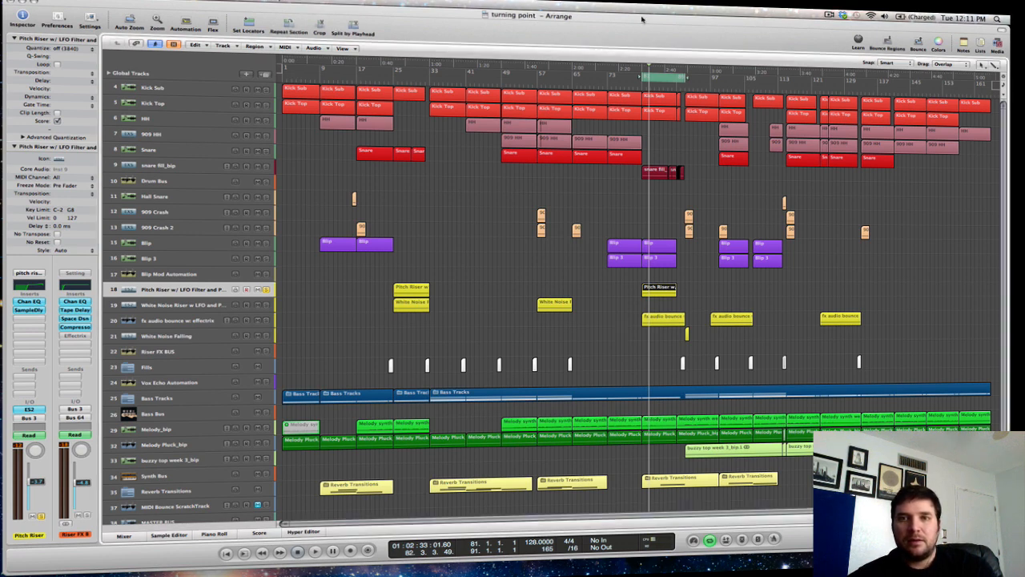
# - Play the soloed pitch riser from bar 81, then open its ES2 synth and move the window clear of the channel strips
pyautogui.press('space')
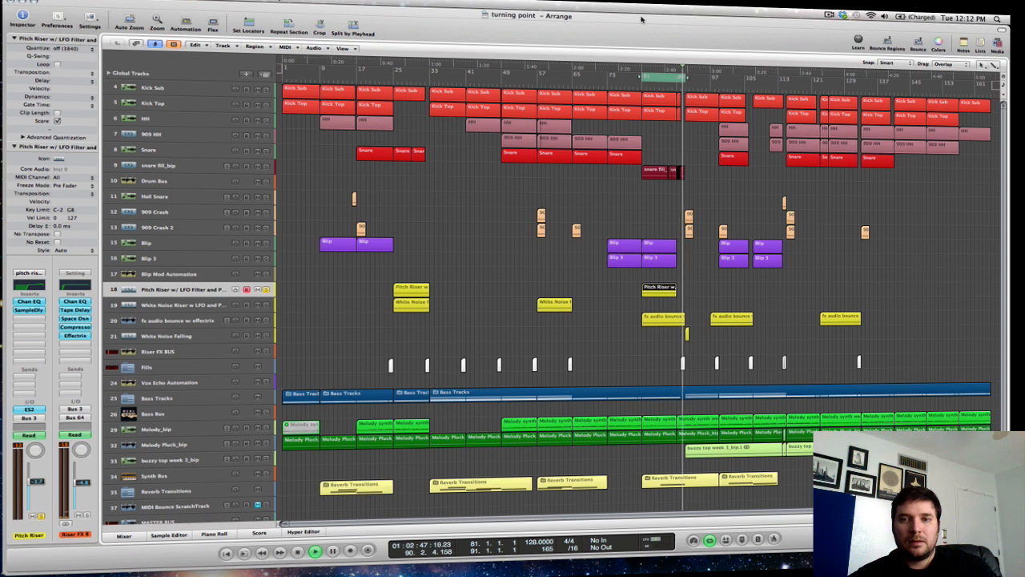
pyautogui.press('space')
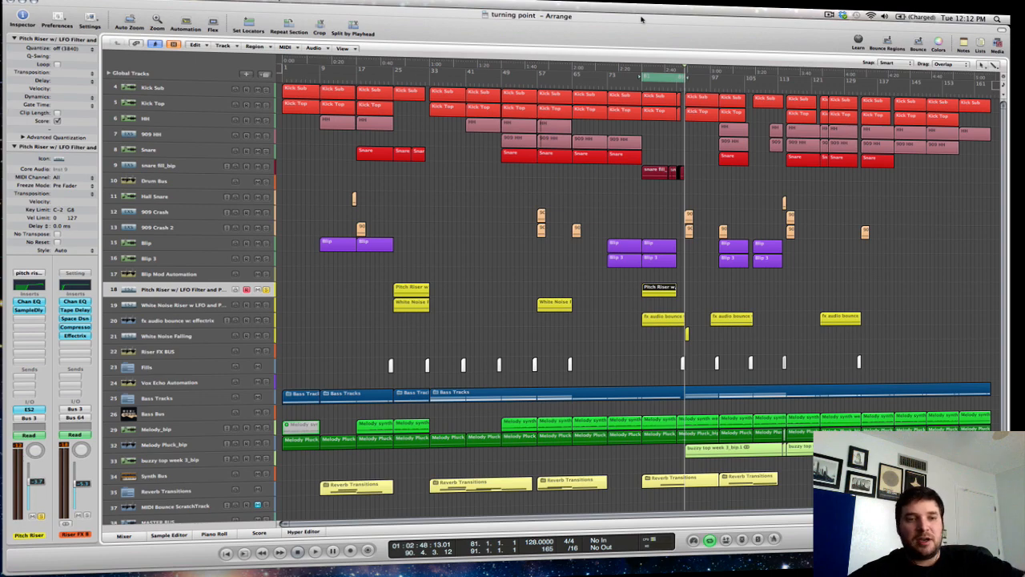
pyautogui.click(29, 410)
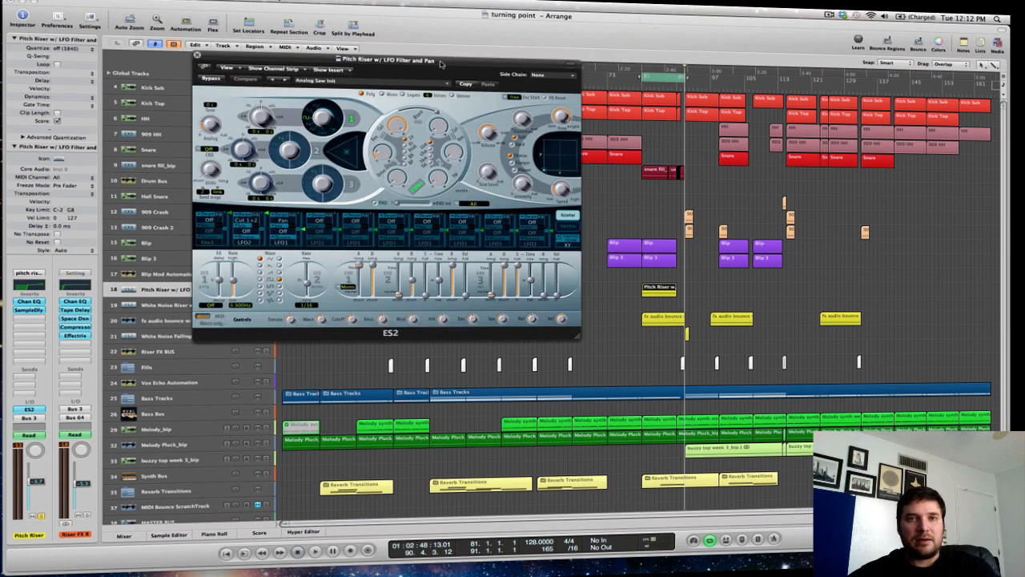
pyautogui.moveTo(440, 63); pyautogui.dragTo(809, 32)
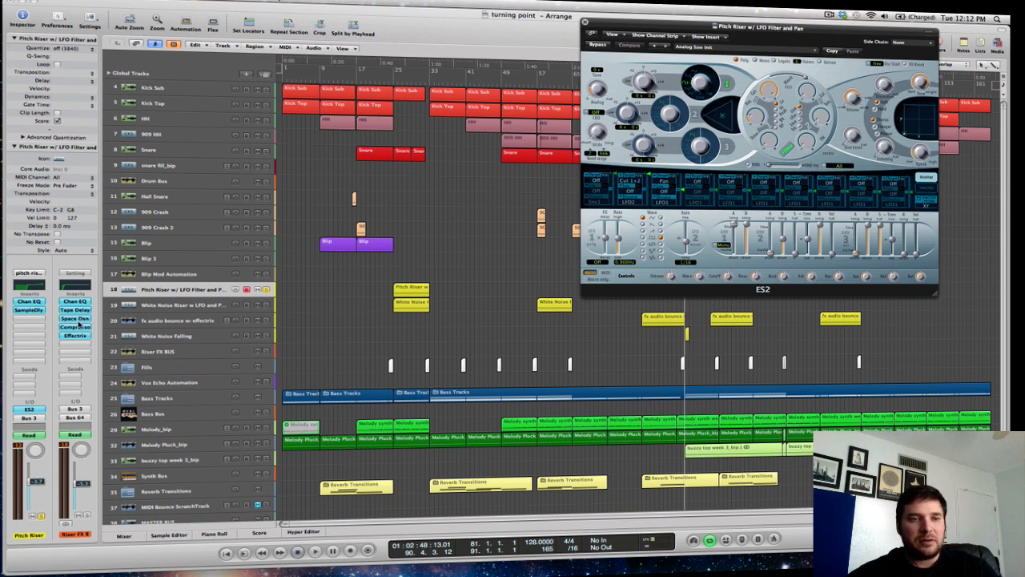
# - Bypass the Compressor, Space Designer, Tape Delay and Channel EQ on the riser FX bus, plus the pitch riser's Sample Delay and Channel EQ
pyautogui.keyDown('alt'); pyautogui.click(76, 327); pyautogui.keyUp('alt')
pyautogui.keyDown('alt'); pyautogui.click(76, 317); pyautogui.keyUp('alt')
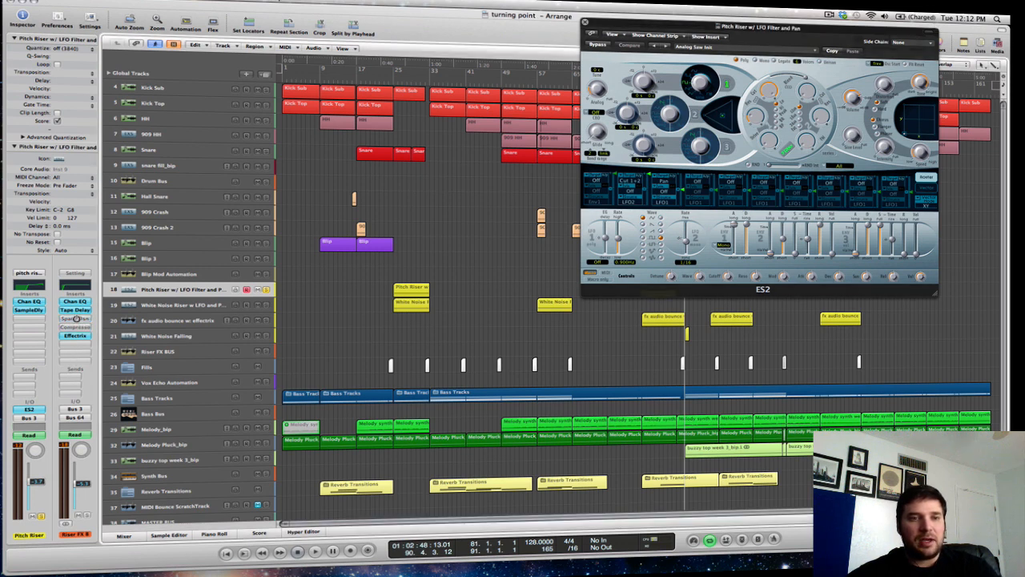
pyautogui.keyDown('alt'); pyautogui.click(75, 310); pyautogui.keyUp('alt')
pyautogui.keyDown('alt'); pyautogui.click(75, 301); pyautogui.keyUp('alt')
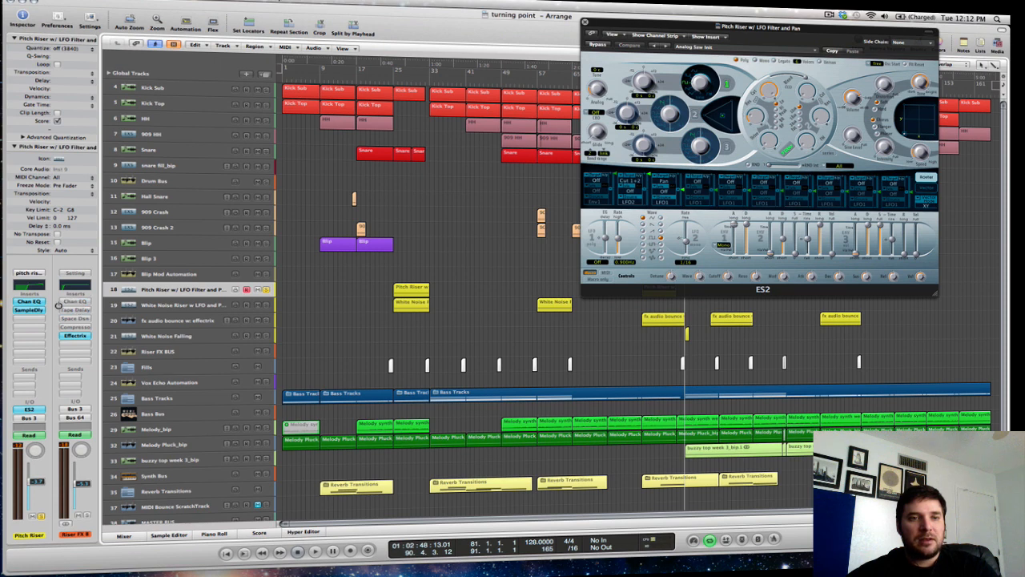
pyautogui.keyDown('alt'); pyautogui.click(38, 310); pyautogui.keyUp('alt')
pyautogui.keyDown('alt'); pyautogui.click(38, 302); pyautogui.keyUp('alt')
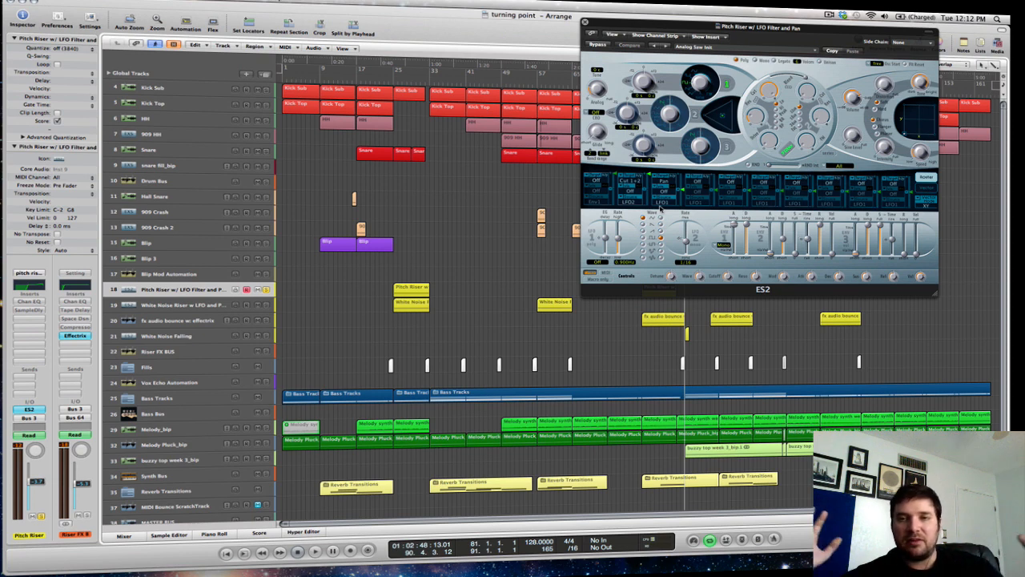
# - Play the pitch riser with its effects bypassed and try an LFO 1 waveform in its ES2 synth
pyautogui.press('space')
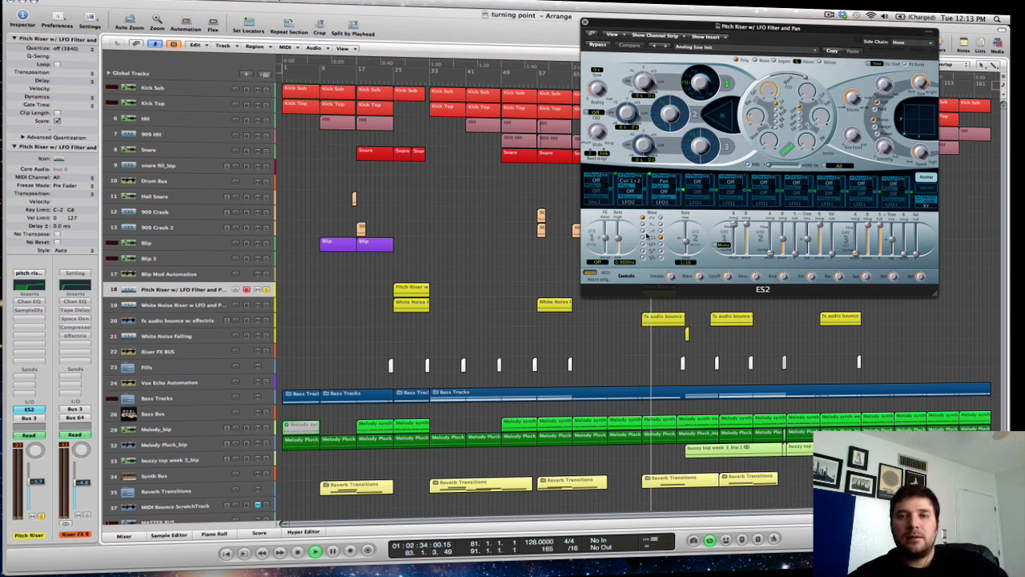
pyautogui.click(645, 235)
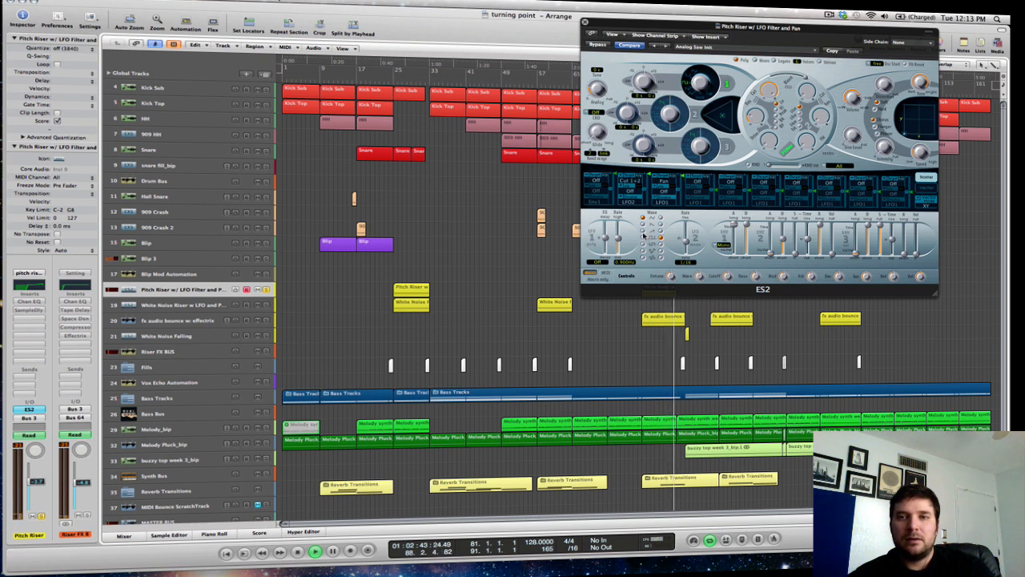
pyautogui.press('space')
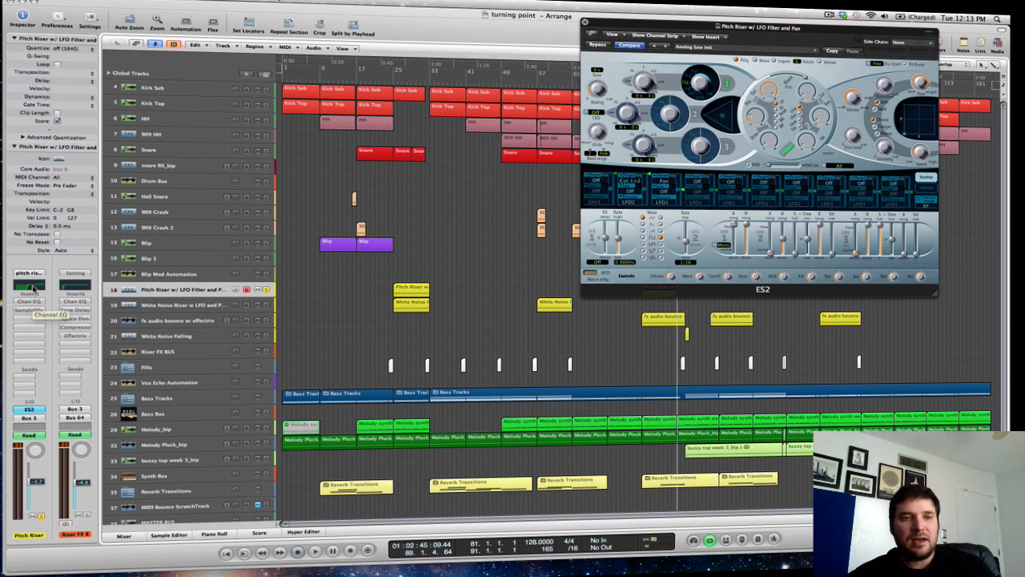
# - Open the pitch riser's Channel EQ and turn its Channel EQ and Sample Delay inserts back on
pyautogui.doubleClick(32, 289)
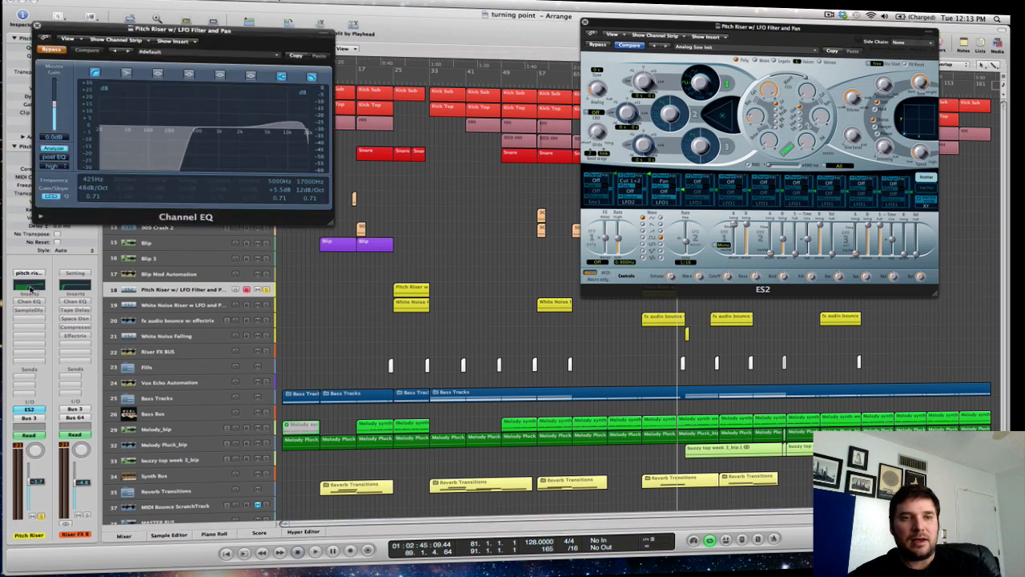
pyautogui.keyDown('alt'); pyautogui.click(31, 301); pyautogui.keyUp('alt')
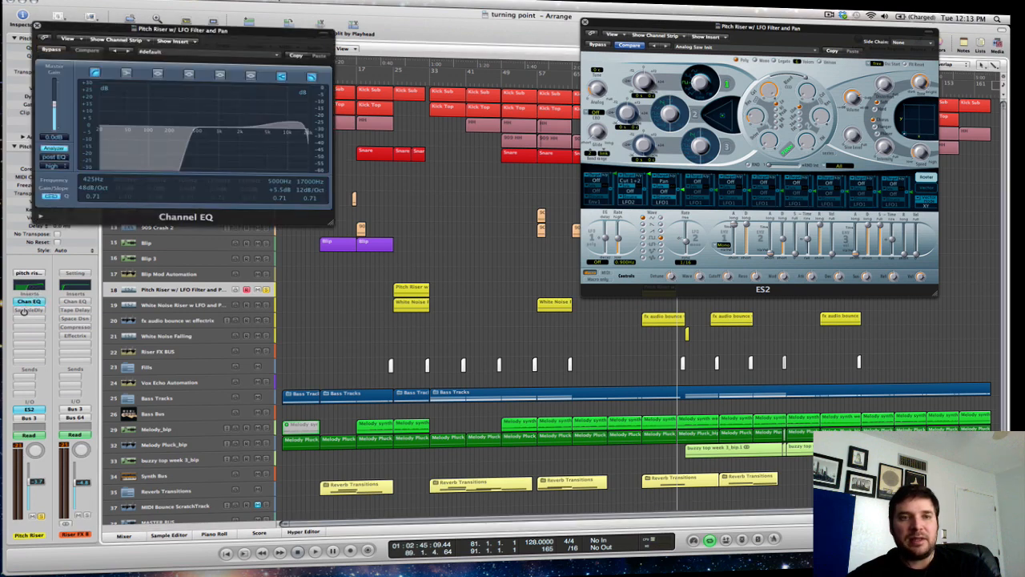
pyautogui.keyDown('alt'); pyautogui.click(29, 309); pyautogui.keyUp('alt')
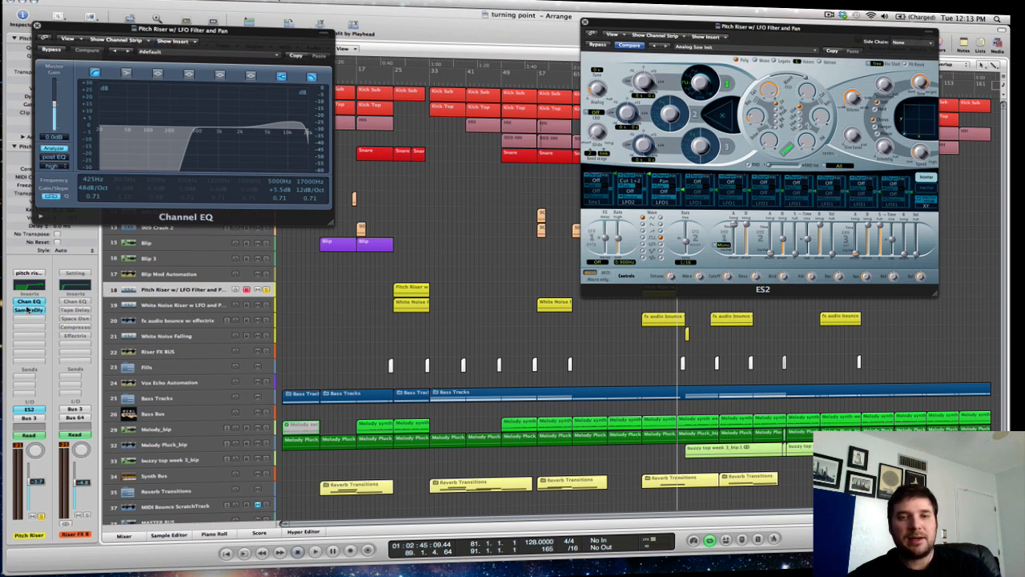
# - Turn the riser FX bus's Channel EQ, Tape Delay, Space Designer and Compressor back on, and close the ES2 window
pyautogui.click(80, 302)
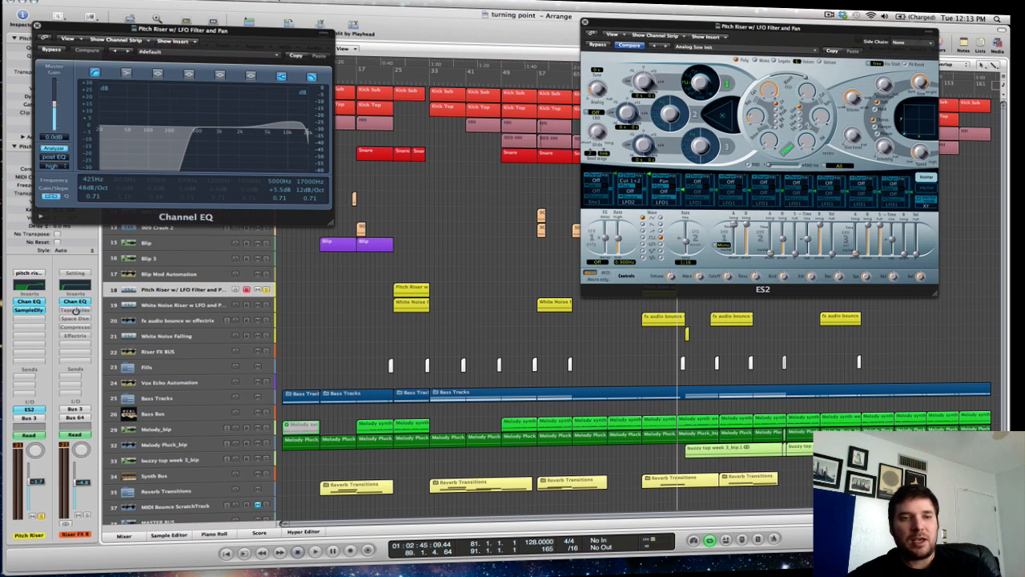
pyautogui.keyDown('alt'); pyautogui.click(76, 310); pyautogui.keyUp('alt')
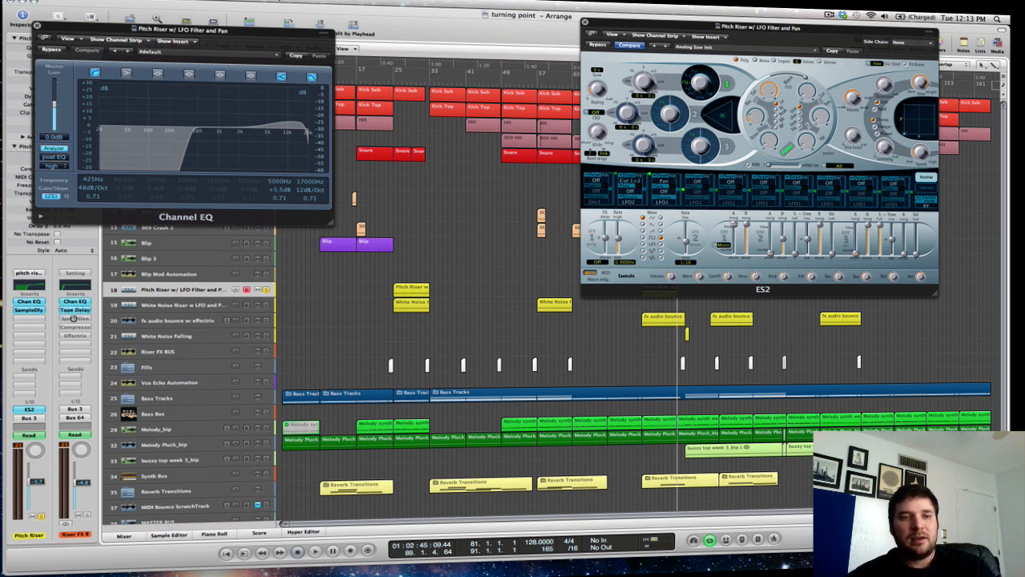
pyautogui.keyDown('alt'); pyautogui.click(74, 318); pyautogui.keyUp('alt')
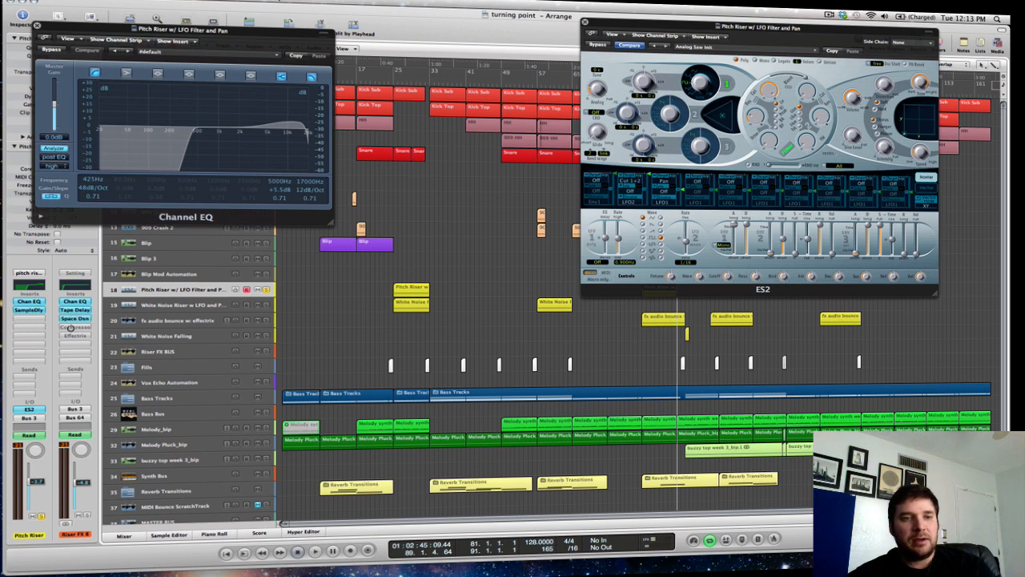
pyautogui.keyDown('alt'); pyautogui.click(73, 327); pyautogui.keyUp('alt')
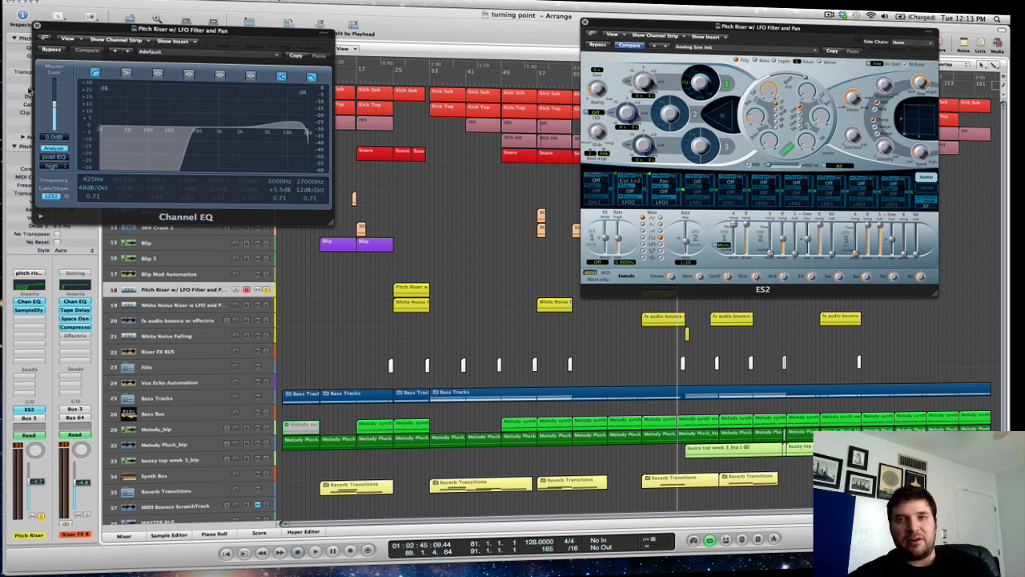
pyautogui.click(585, 23)
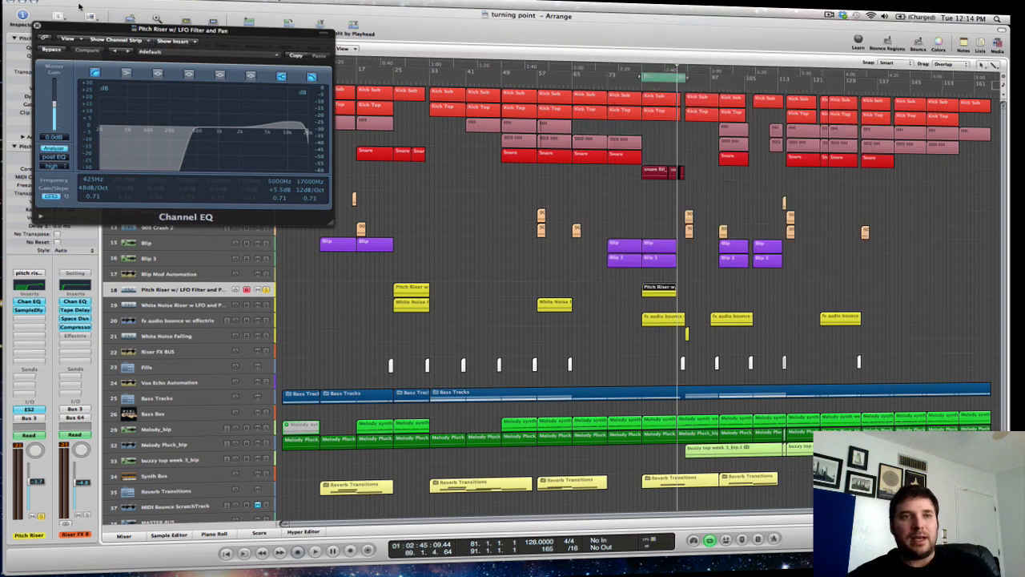
# - Close the pitch riser's Channel EQ window and play the cycled section
pyautogui.click(36, 25)
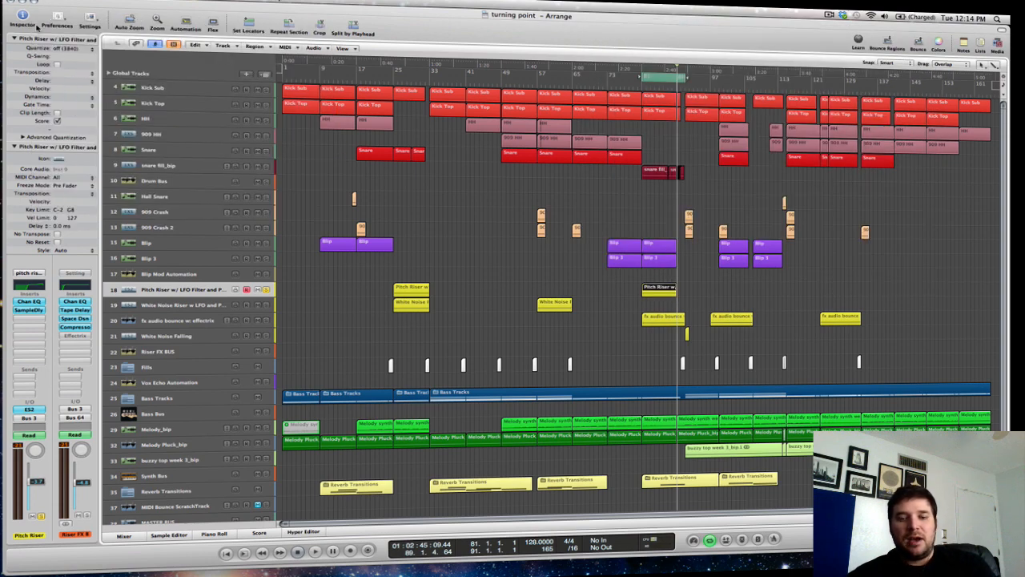
pyautogui.press('space')
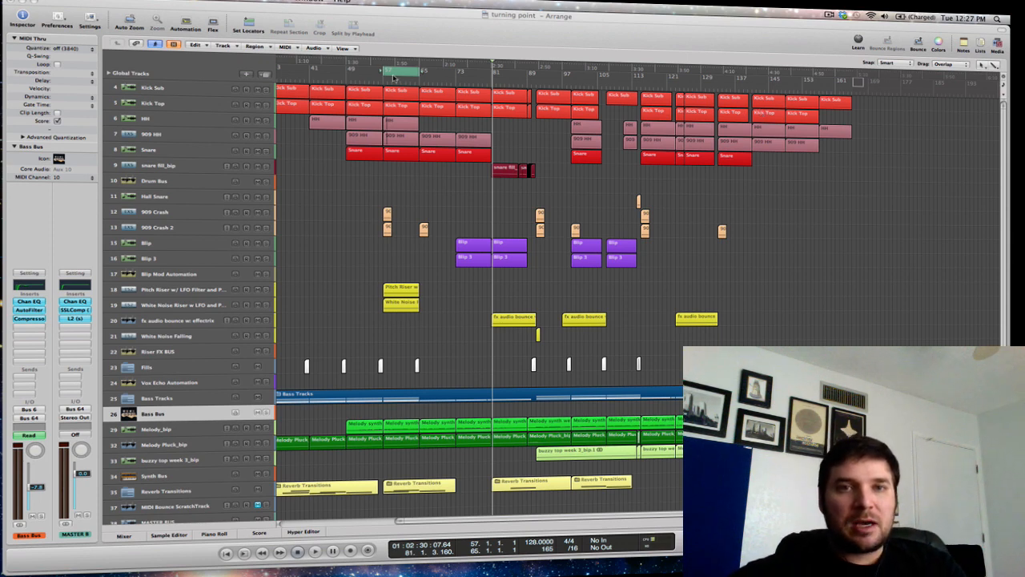
# - Move the cycle range to bars 49–57, open the Fills folder just before bar 57, and audition its fill
pyautogui.moveTo(395, 72); pyautogui.dragTo(360, 73)
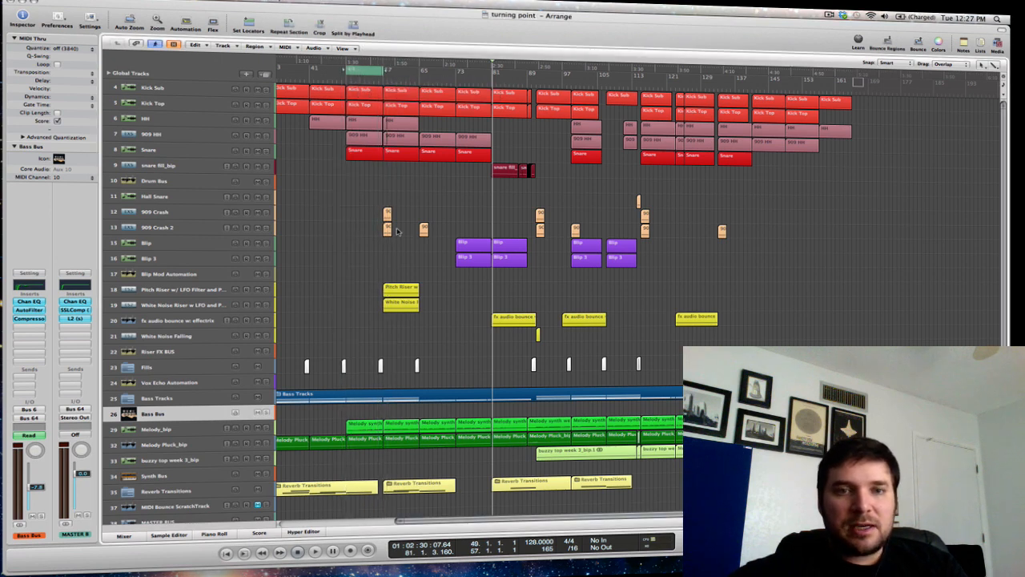
pyautogui.doubleClick(381, 367)
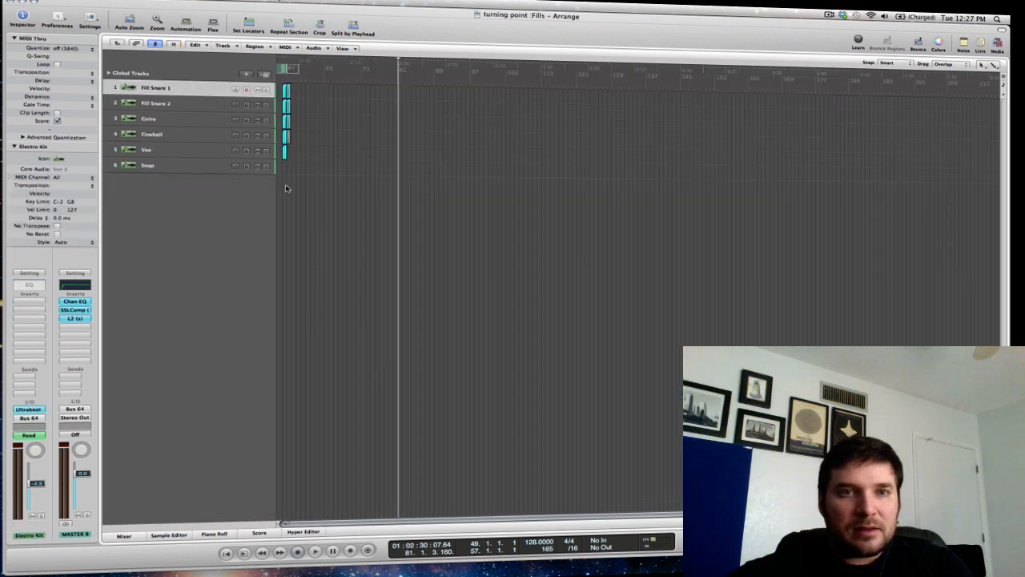
pyautogui.press('space')
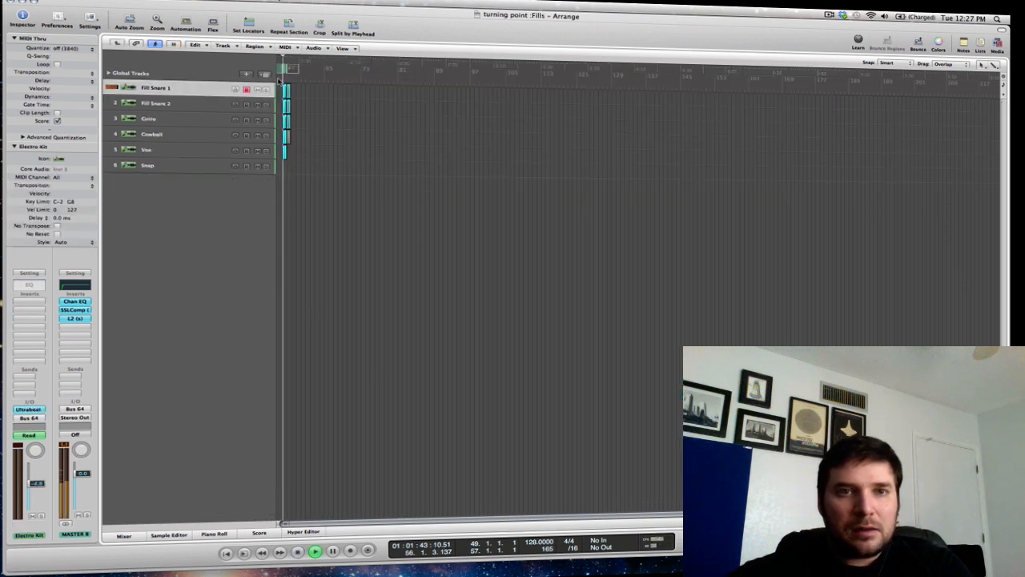
pyautogui.press('space')
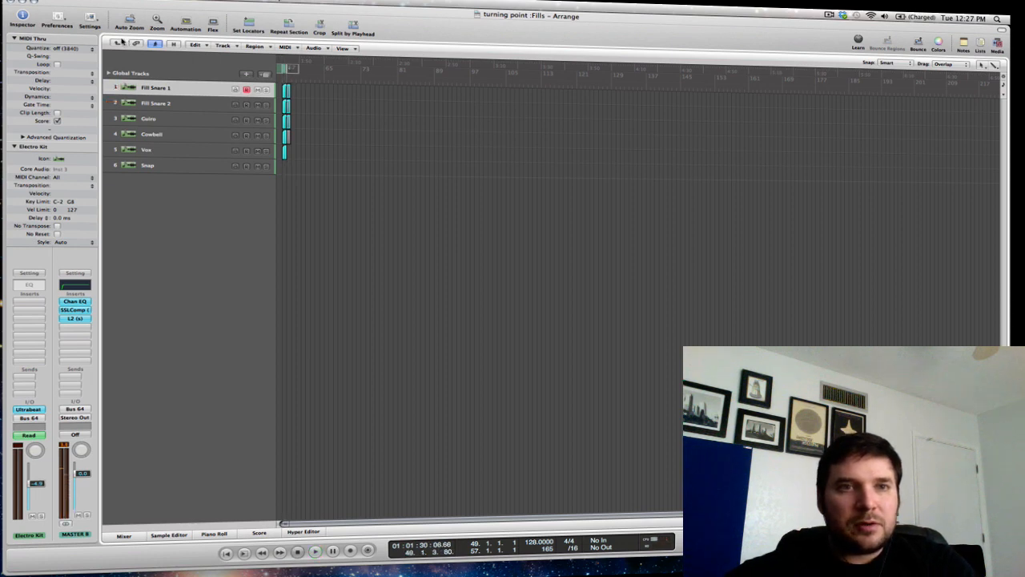
# - Leave the Fills folder and examine the main arrangement from its first bar
pyautogui.click(118, 43)
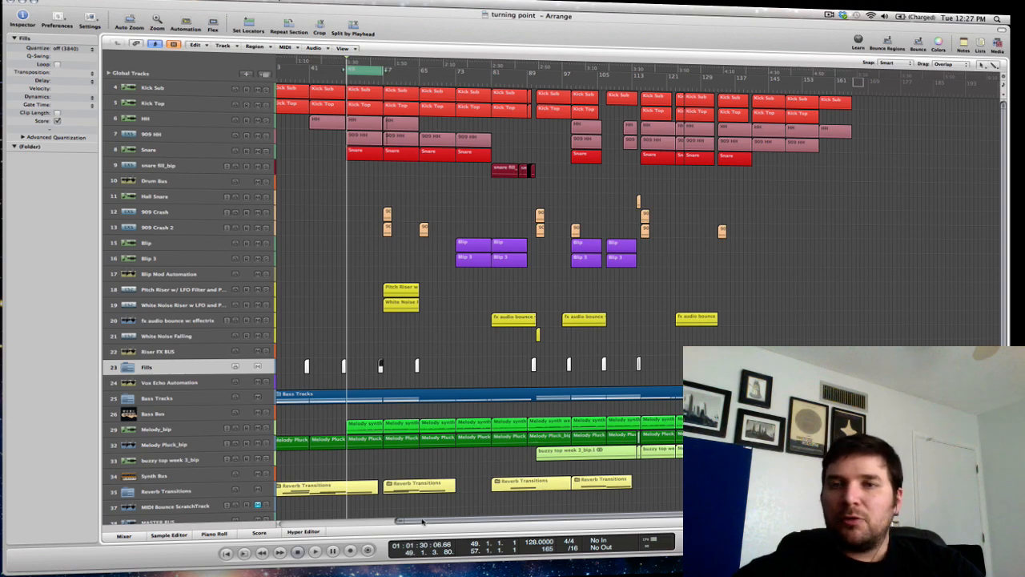
pyautogui.moveTo(425, 521); pyautogui.dragTo(298, 522)
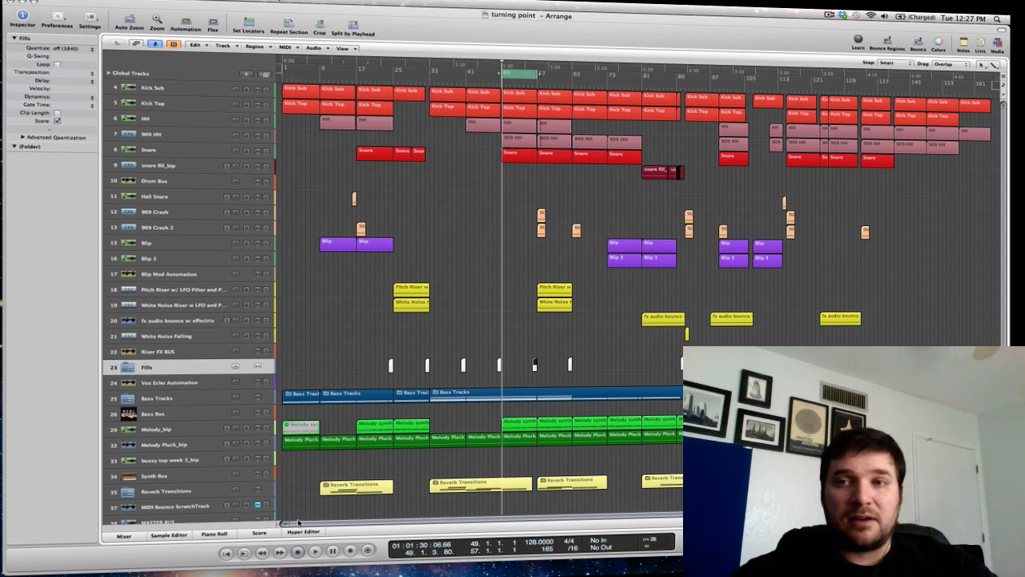
pyautogui.moveTo(299, 522); pyautogui.dragTo(255, 528)
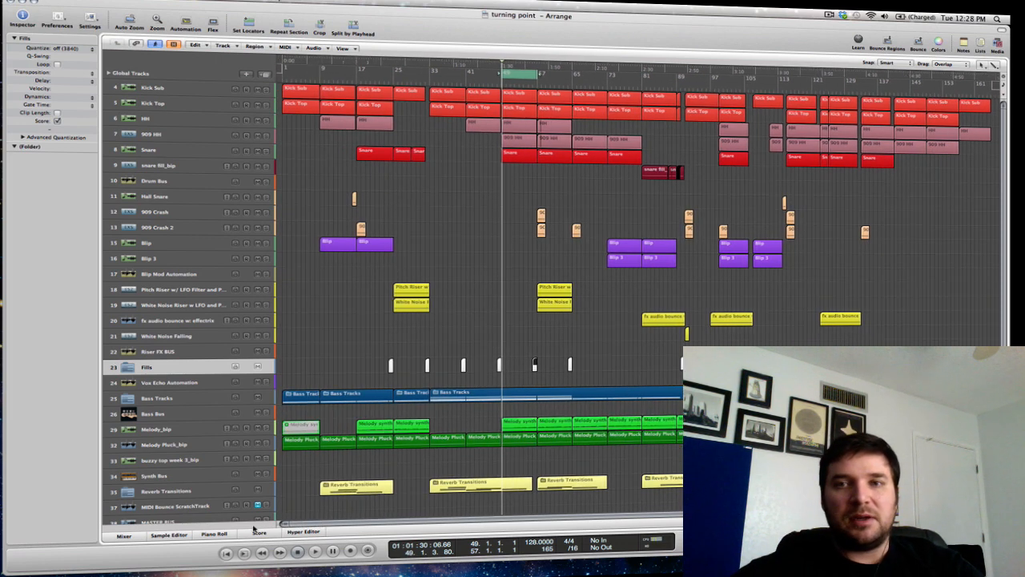